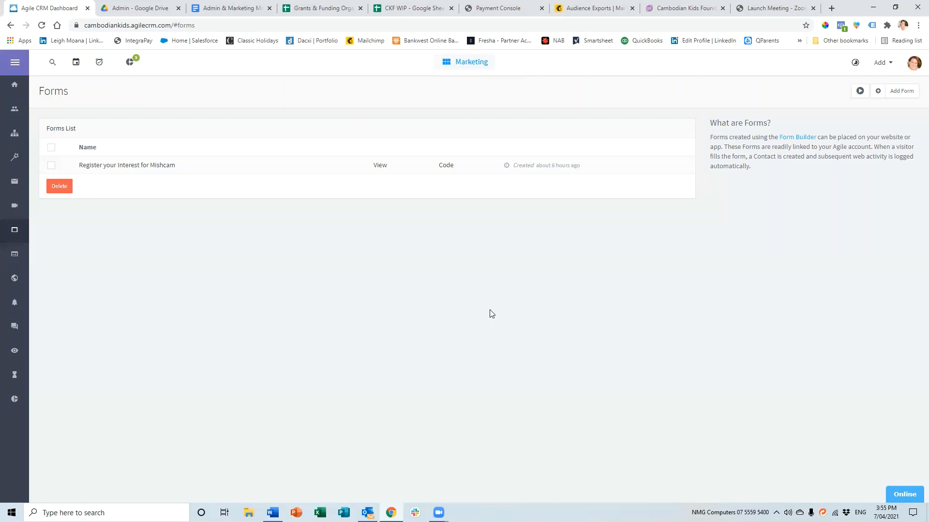
Open the "Register your Interest for Mishcam" form for editing and bring up its form name settings
{"action": "left_click", "coordinate": [115, 166]}
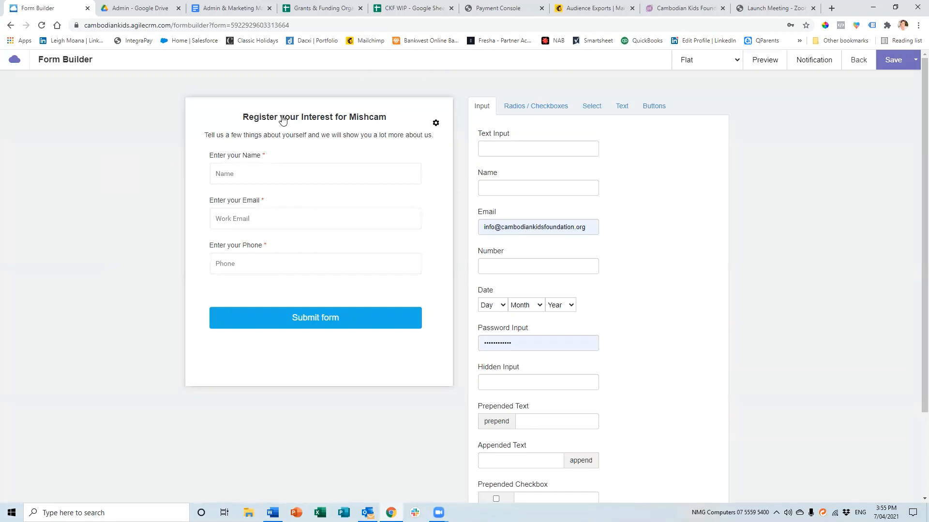
{"action": "left_click", "coordinate": [283, 120]}
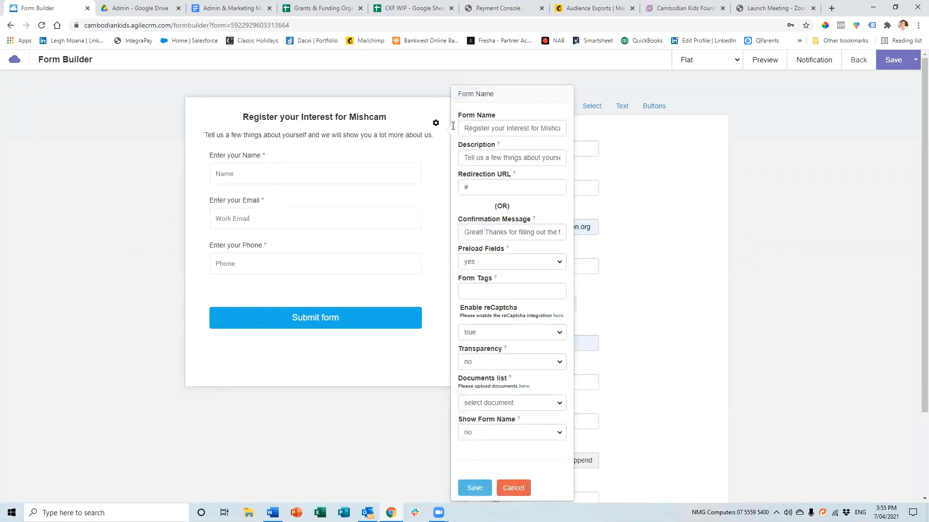
{"action": "left_click_drag", "start_coordinate": [484, 127], "coordinate": [571, 131]}
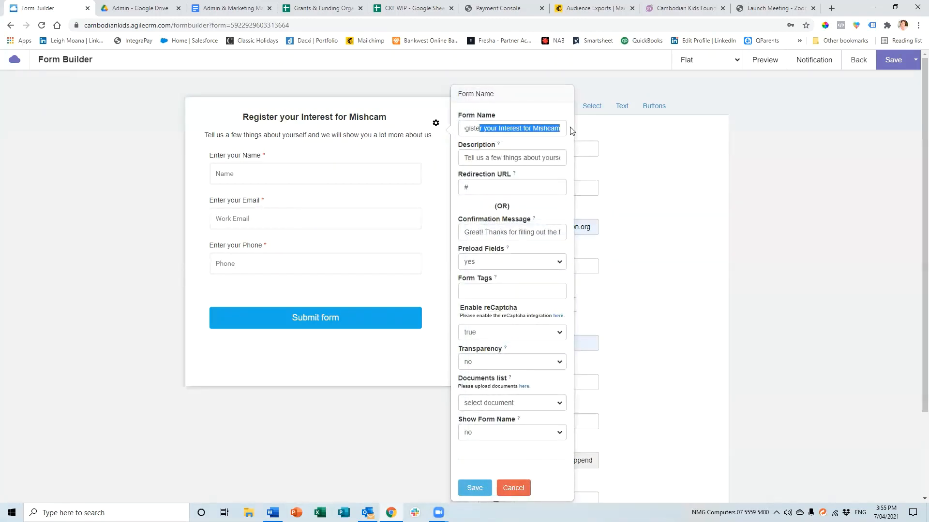
Replace the form's description with "Please complete the form below if you would like to join us on a Mishcam Trip"
{"action": "left_click", "coordinate": [490, 159]}
{"action": "left_click_drag", "start_coordinate": [465, 159], "coordinate": [553, 160]}
{"action": "left_click", "coordinate": [554, 153]}
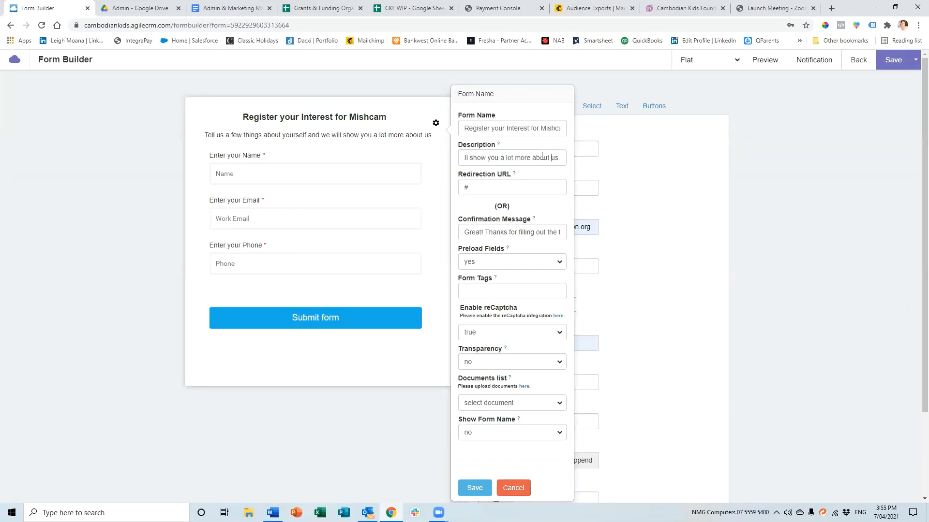
{"action": "triple_click", "coordinate": [520, 154]}
{"action": "type", "text": "Please complete "}
{"action": "type", "text": "the form below"}
{"action": "type", "text": " if you would like to "}
{"action": "type", "text": "join us "}
{"action": "type", "text": "on a Misc"}
{"action": "type", "text": "hcam Trip"}
{"action": "key", "text": "Tab"}
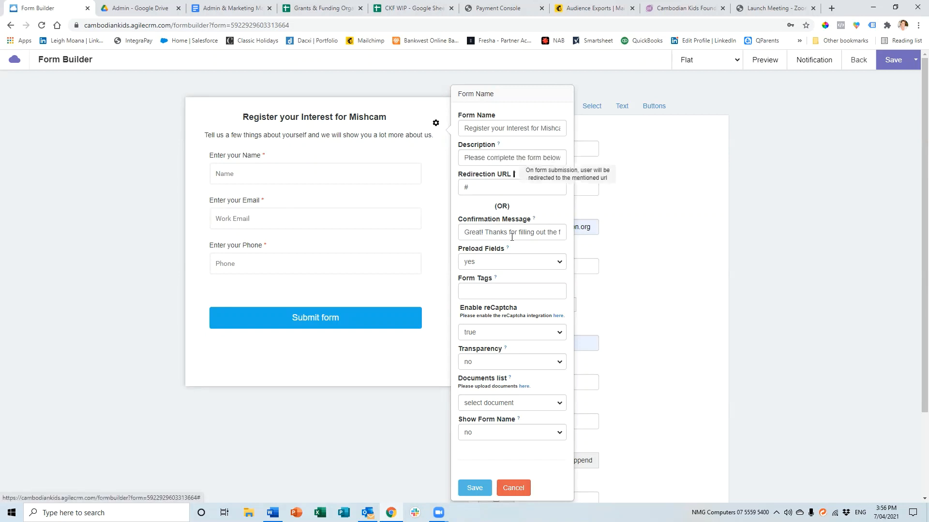
Review the form's full confirmation message and its reCaptcha and Show Form Name options, keeping them at true and no
{"action": "left_click", "coordinate": [511, 232]}
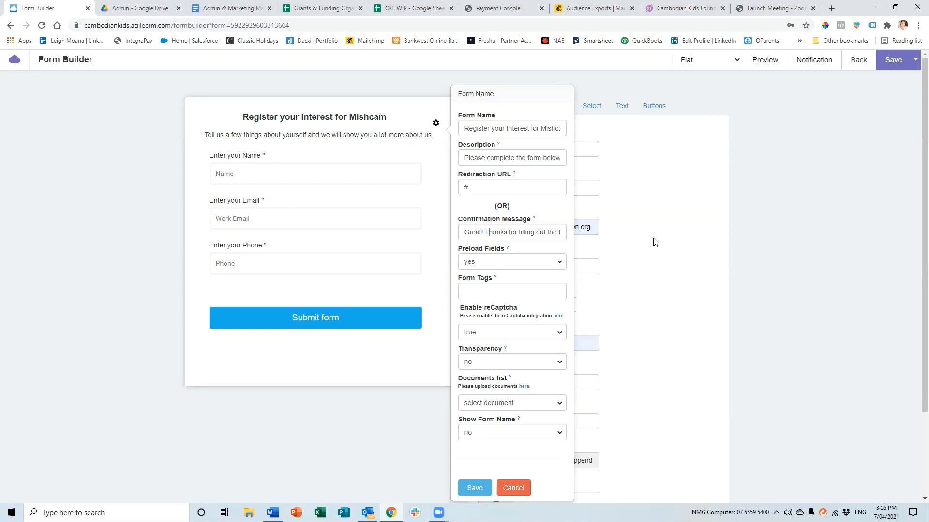
{"action": "key", "text": "Right"}
{"action": "key", "text": "Right"}
{"action": "key", "text": "Right"}
{"action": "key", "text": "Right"}
{"action": "key", "text": "Right"}
{"action": "left_click", "coordinate": [493, 336]}
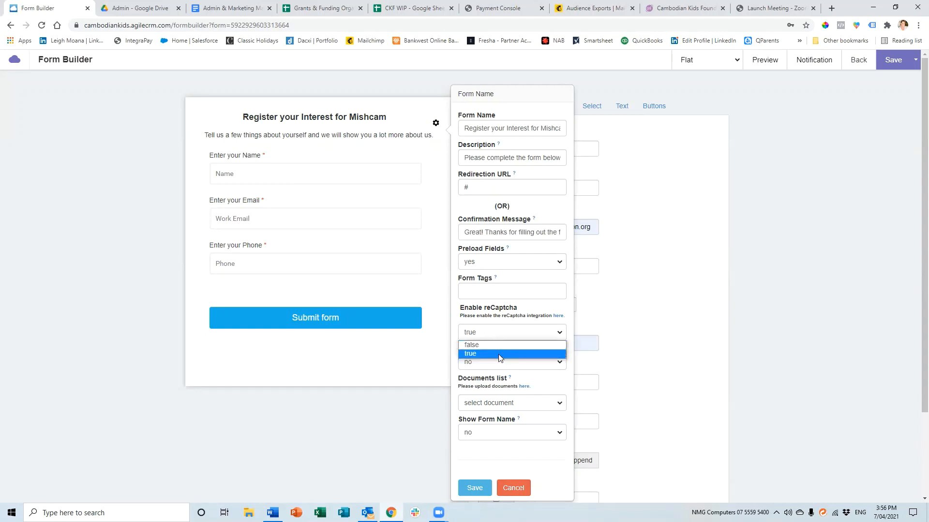
{"action": "left_click", "coordinate": [500, 355]}
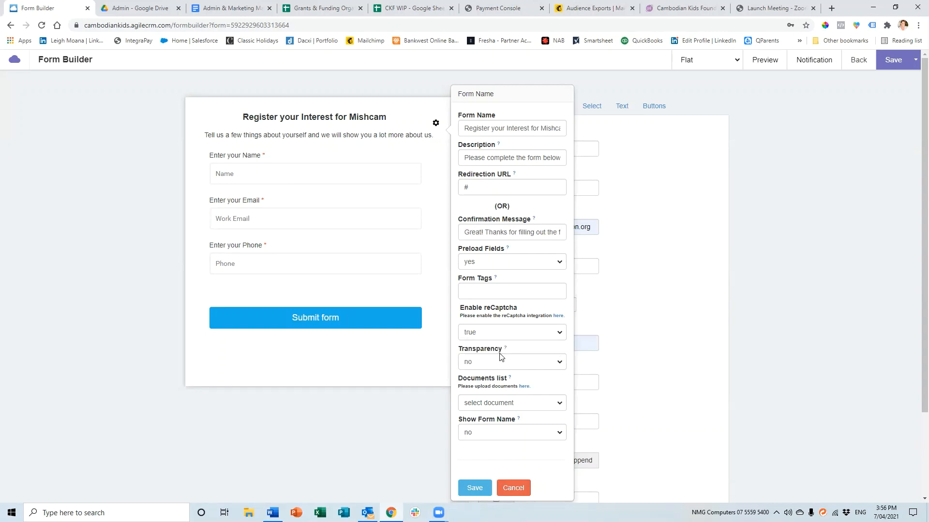
{"action": "left_click", "coordinate": [489, 438]}
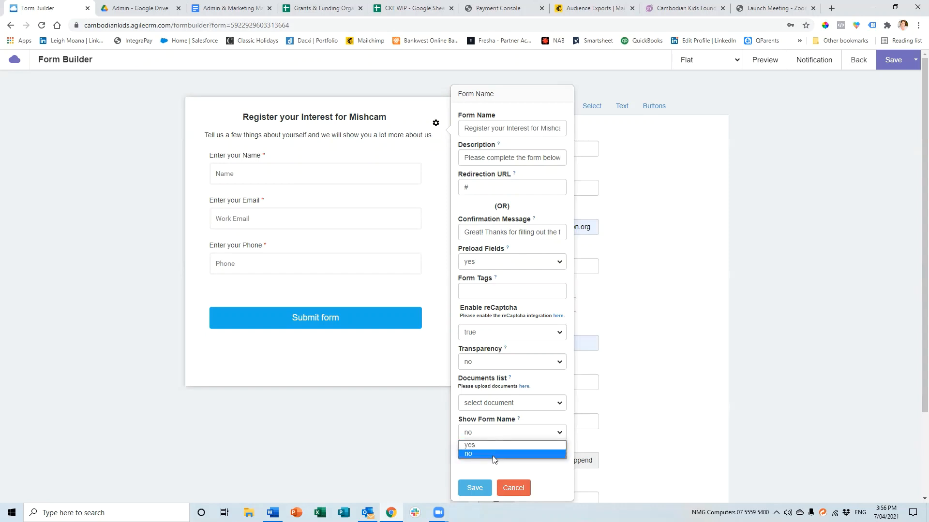
{"action": "left_click", "coordinate": [493, 455]}
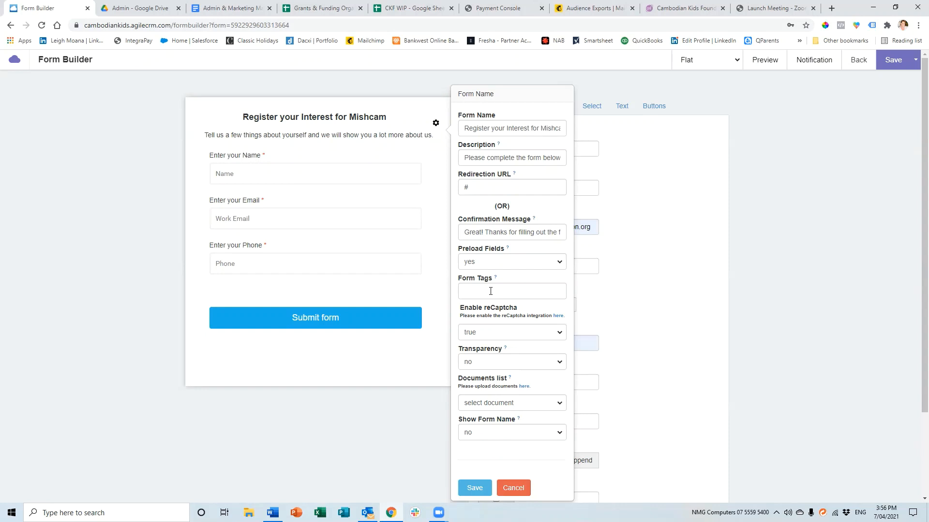
Add the form tag "Mishcam Interested" and save the form settings
{"action": "type", "text": "Mi"}
{"action": "type", "text": "shcam"}
{"action": "type", "text": " T"}
{"action": "type", "text": " Interested"}
{"action": "key", "text": "Tab"}
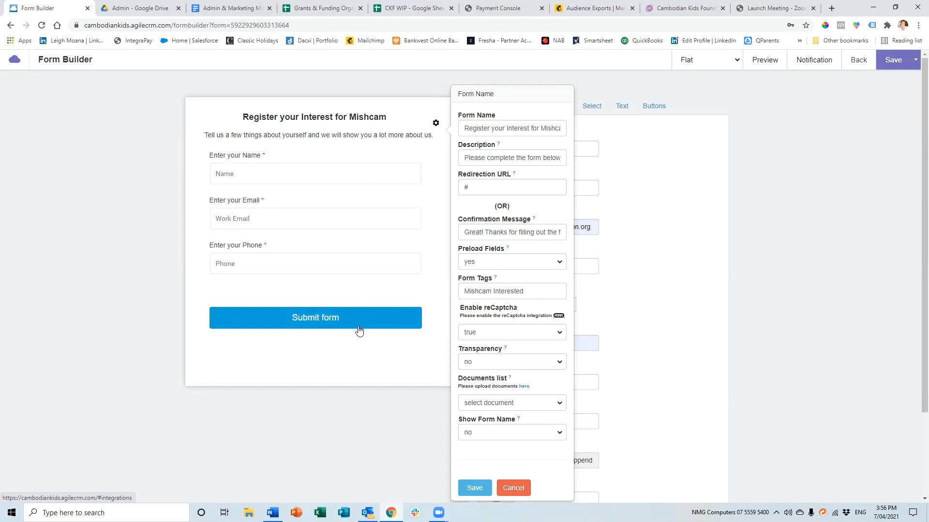
{"action": "left_click", "coordinate": [474, 488]}
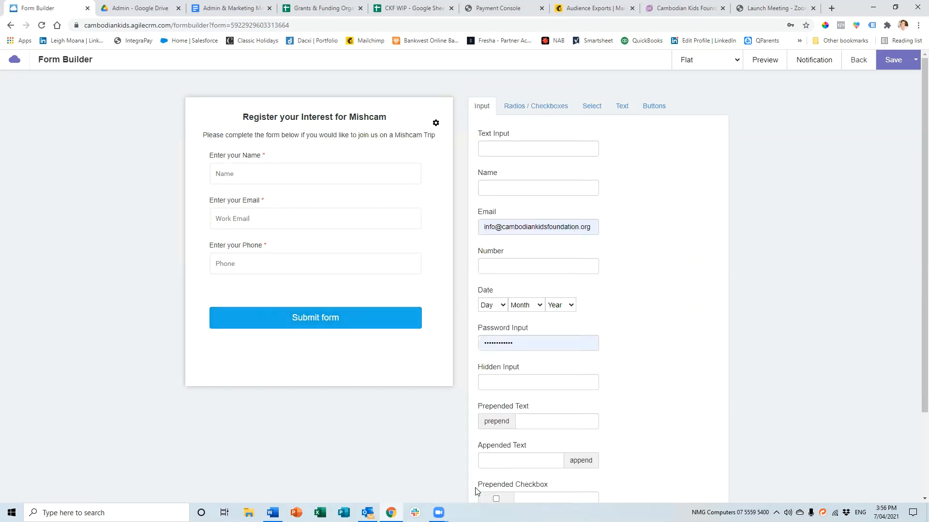
Relabel the name field "First Name" with the placeholder "Enter your first name", keep it required and save the field
{"action": "left_click", "coordinate": [243, 176]}
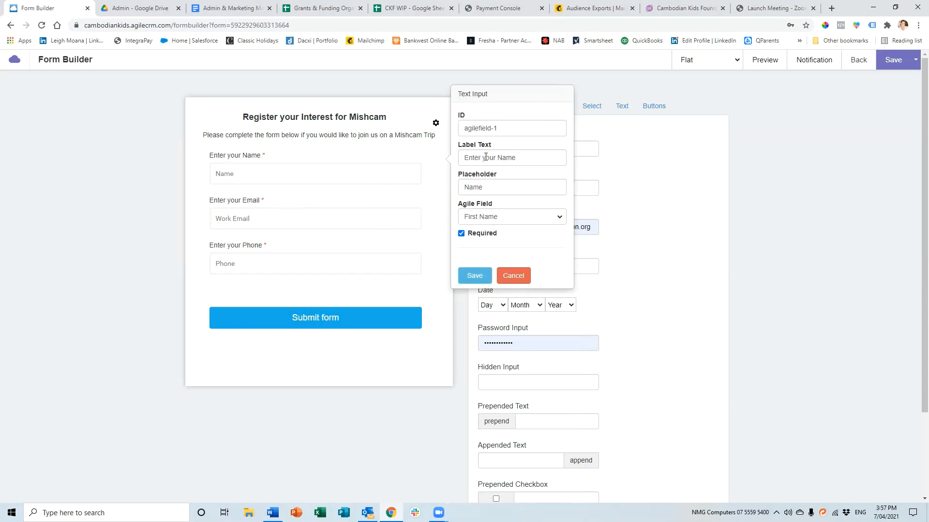
{"action": "left_click_drag", "start_coordinate": [496, 159], "coordinate": [439, 160]}
{"action": "type", "text": "First"}
{"action": "left_click_drag", "start_coordinate": [499, 188], "coordinate": [445, 184]}
{"action": "type", "text": "Enter your first name"}
{"action": "left_click", "coordinate": [460, 234]}
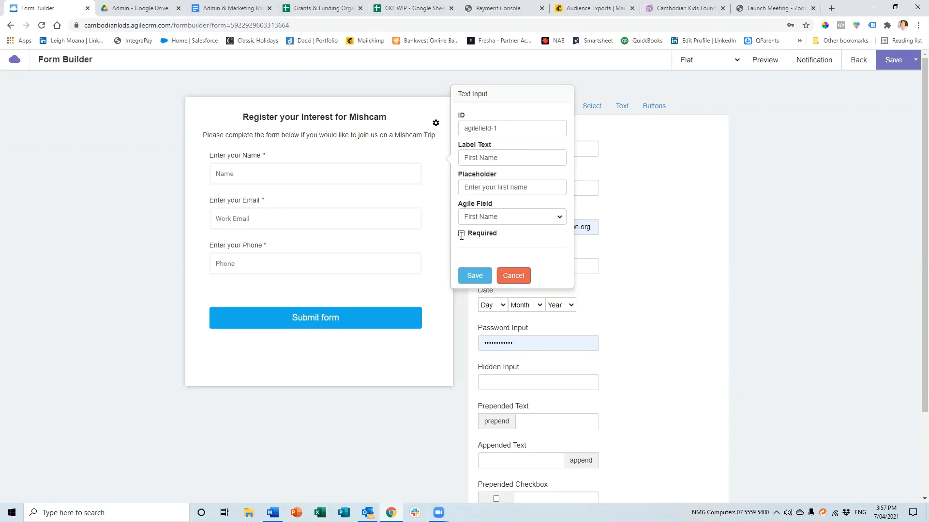
{"action": "left_click", "coordinate": [474, 281]}
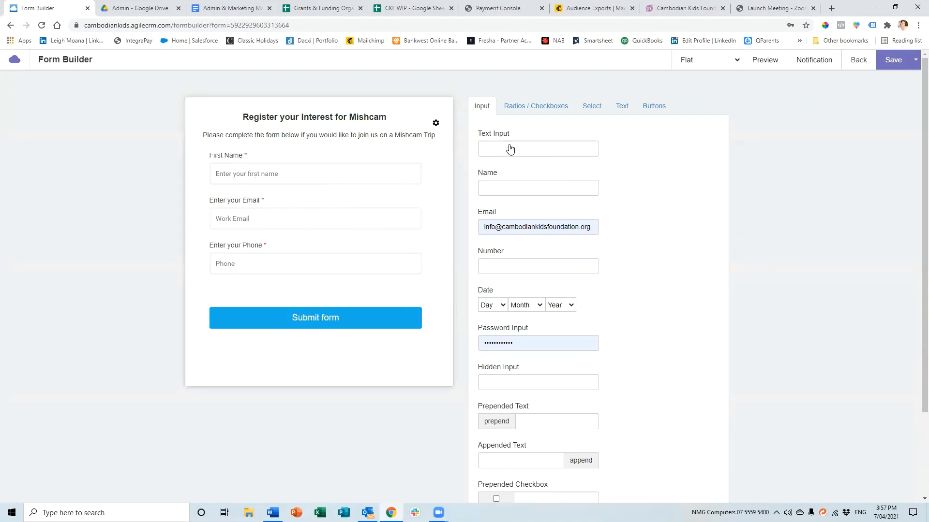
Add a text input between the first name and email fields, labelled "Last Name" with the placeholder "Enter your last name"
{"action": "left_click_drag", "start_coordinate": [509, 148], "coordinate": [353, 201]}
{"action": "left_click_drag", "start_coordinate": [498, 149], "coordinate": [261, 203]}
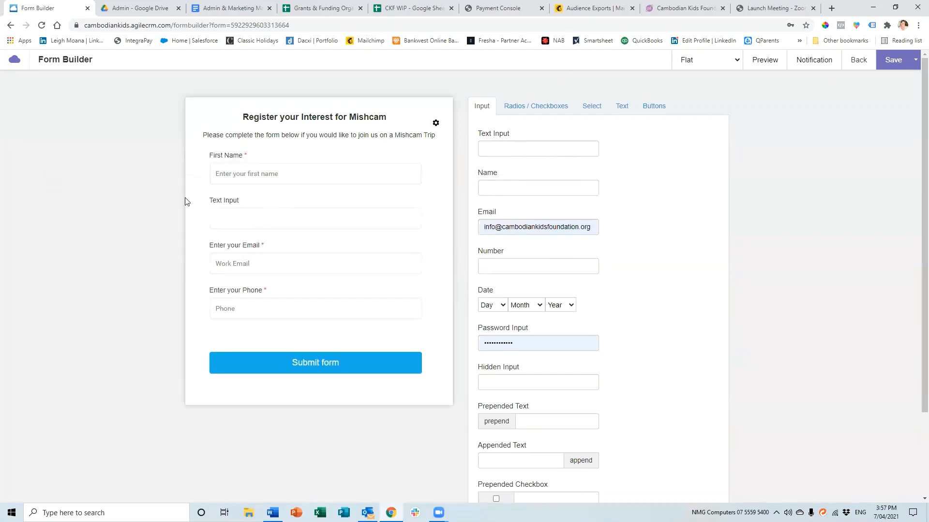
{"action": "left_click", "coordinate": [223, 201]}
{"action": "left_click_drag", "start_coordinate": [506, 174], "coordinate": [430, 185]}
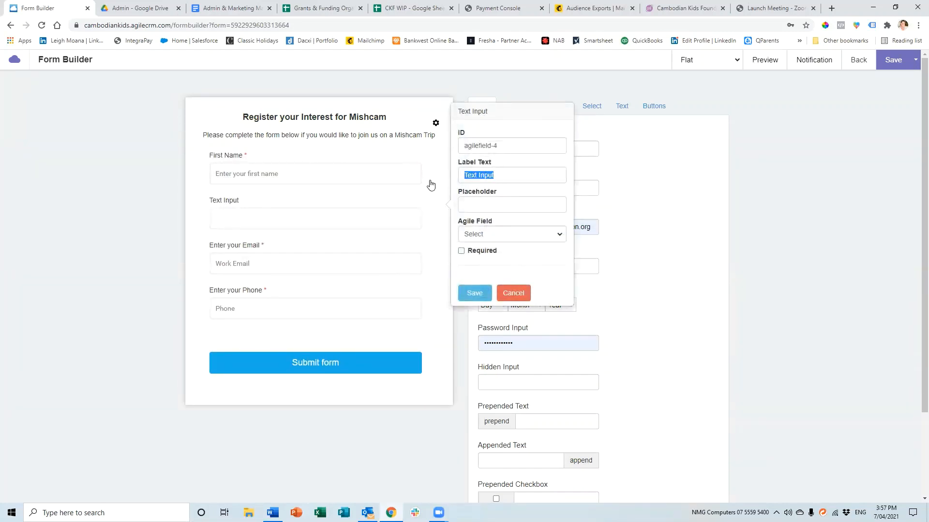
{"action": "type", "text": "Last Name"}
{"action": "left_click", "coordinate": [488, 203]}
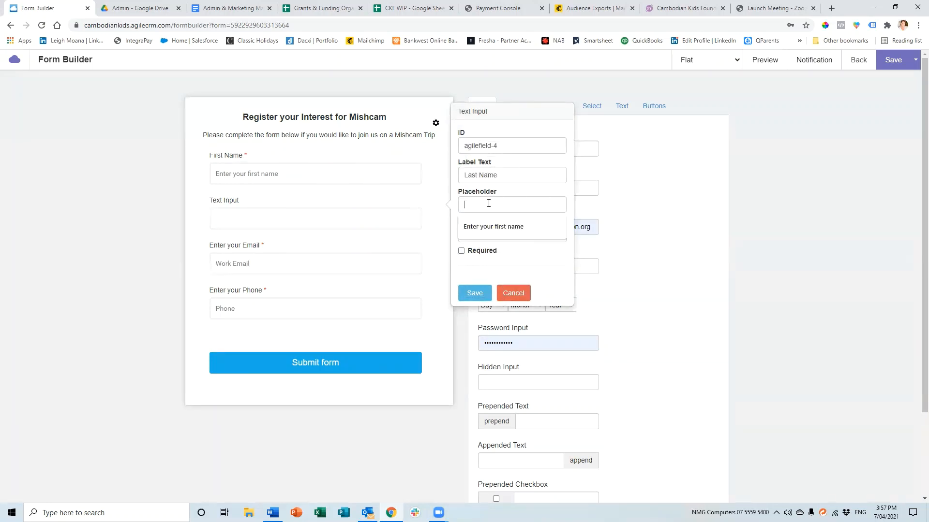
{"action": "type", "text": "Enter your last name"}
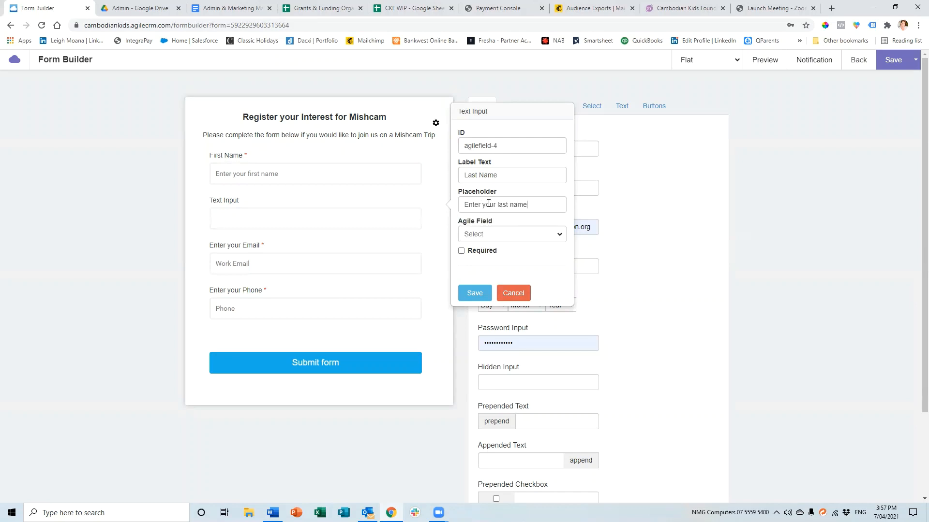
Map the new text input to the Last Name Agile field, make it required and save it
{"action": "left_click", "coordinate": [525, 235]}
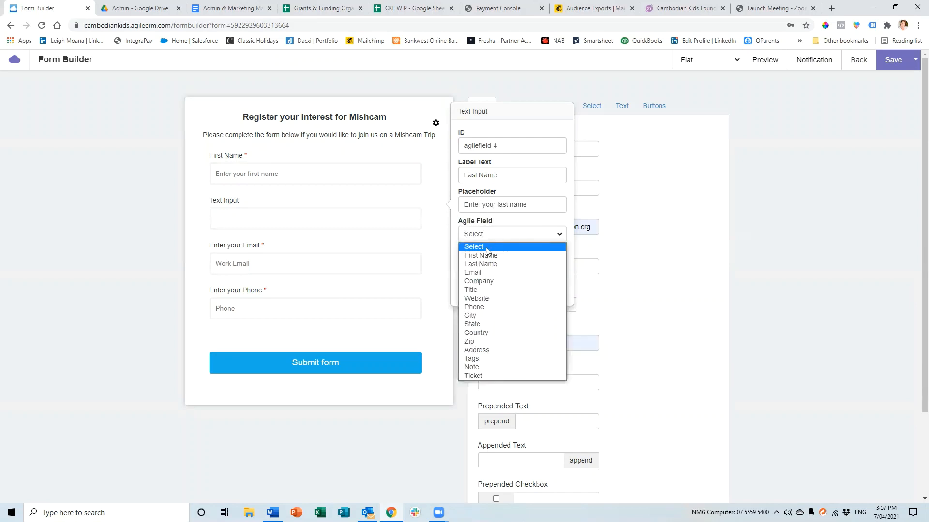
{"action": "left_click", "coordinate": [486, 264]}
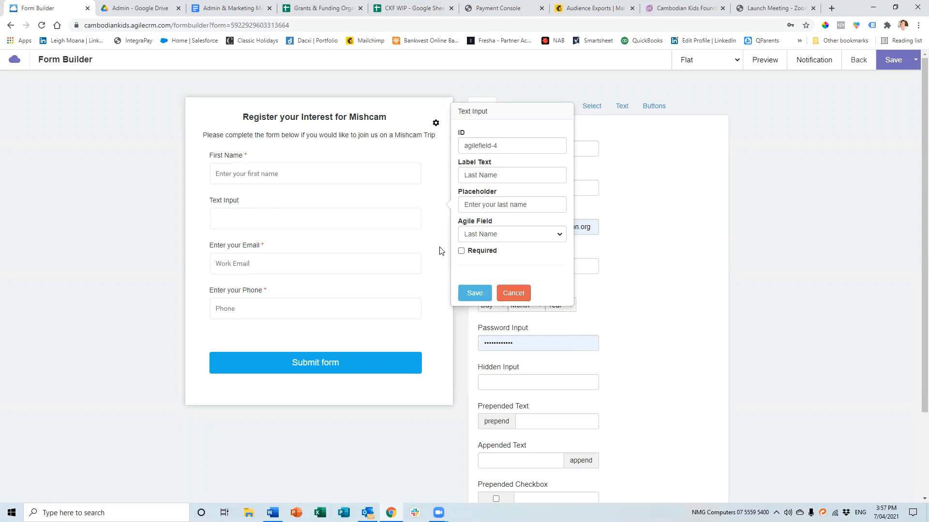
{"action": "left_click", "coordinate": [461, 250]}
{"action": "left_click", "coordinate": [483, 293]}
Relabel the email field "Email Address" with the placeholder "Enter your email address" and save the field
{"action": "left_click", "coordinate": [274, 266]}
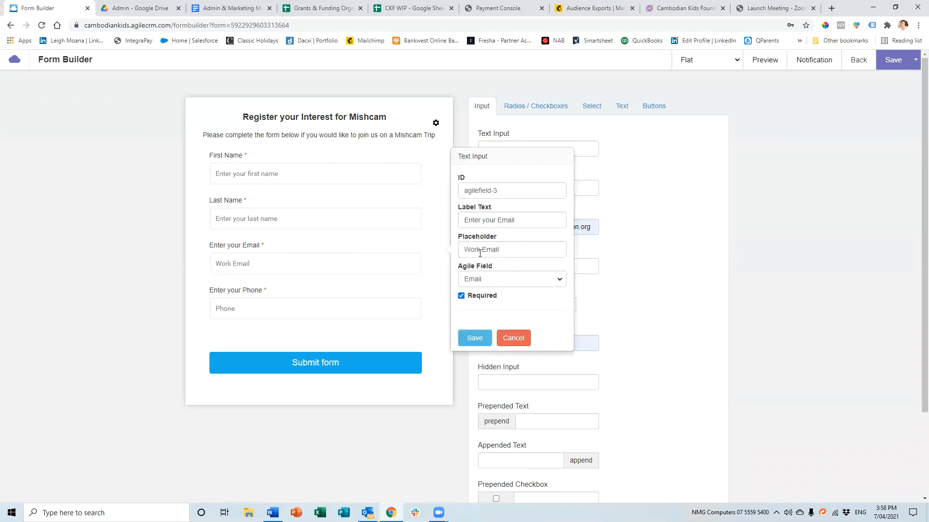
{"action": "left_click_drag", "start_coordinate": [479, 252], "coordinate": [419, 252]}
{"action": "key", "text": "BackSpace"}
{"action": "left_click_drag", "start_coordinate": [496, 220], "coordinate": [433, 222]}
{"action": "key", "text": "BackSpace"}
{"action": "type", "text": "Address"}
{"action": "left_click", "coordinate": [465, 252]}
{"action": "type", "text": "Enter your"}
{"action": "key", "text": "Delete"}
{"action": "type", "text": "email address"}
{"action": "left_click", "coordinate": [481, 340]}
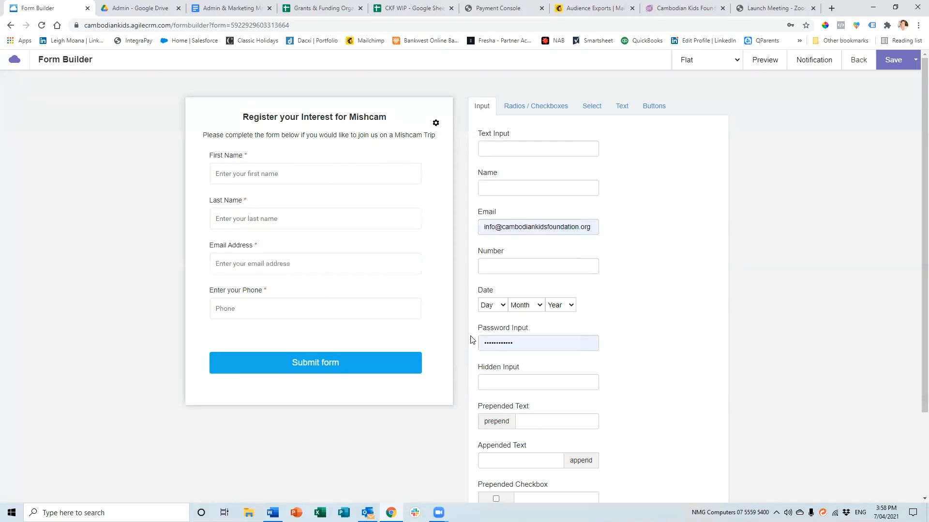
Relabel the phone field "Phone Number" with the placeholder "Enter your phone number" and save the field
{"action": "left_click", "coordinate": [257, 310]}
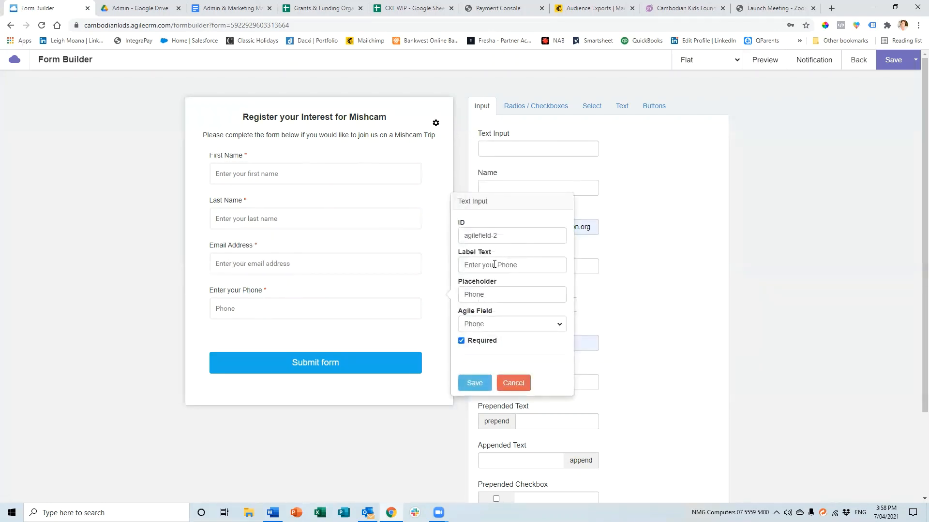
{"action": "left_click_drag", "start_coordinate": [496, 265], "coordinate": [412, 265]}
{"action": "key", "text": "BackSpace"}
{"action": "type", "text": "Number"}
{"action": "left_click", "coordinate": [464, 294]}
{"action": "type", "text": "Enter your"}
{"action": "key", "text": "Delete"}
{"action": "type", "text": "phone number"}
{"action": "left_click", "coordinate": [472, 383]}
Change the submit button's label to "Register your interest now" and save it
{"action": "left_click", "coordinate": [317, 366]}
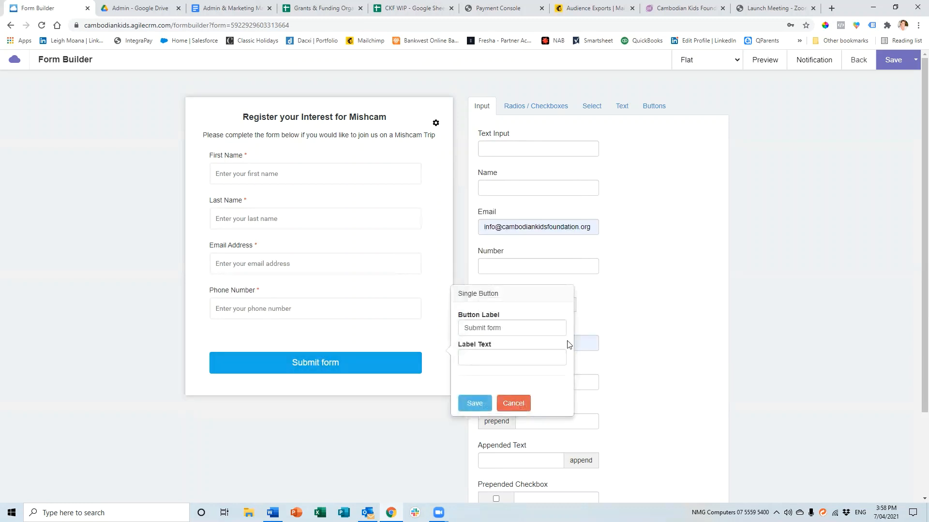
{"action": "left_click_drag", "start_coordinate": [512, 327], "coordinate": [450, 333]}
{"action": "type", "text": "Register your interen"}
{"action": "key", "text": "BackSpace"}
{"action": "type", "text": "st now"}
{"action": "left_click", "coordinate": [463, 409]}
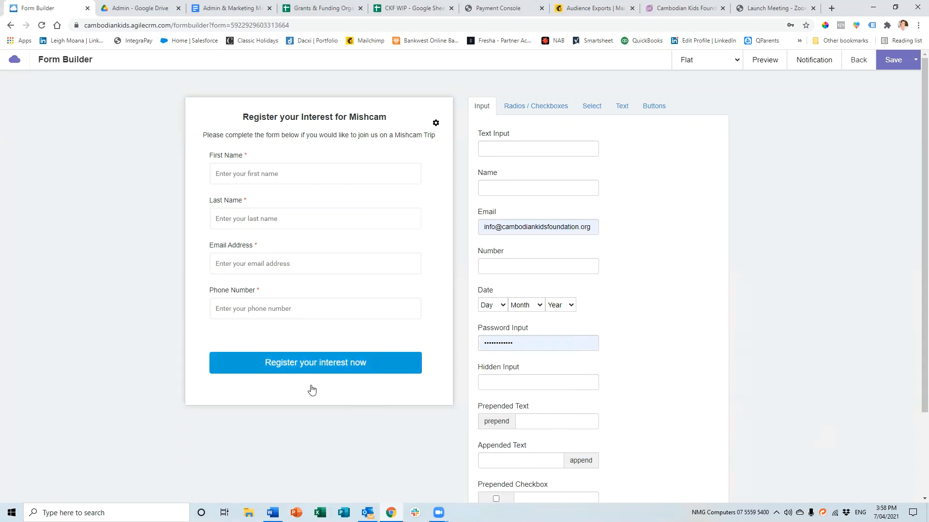
Look over the finished form and save it
{"action": "scroll", "coordinate": [355, 438], "scroll_direction": "down", "scroll_amount": 2}
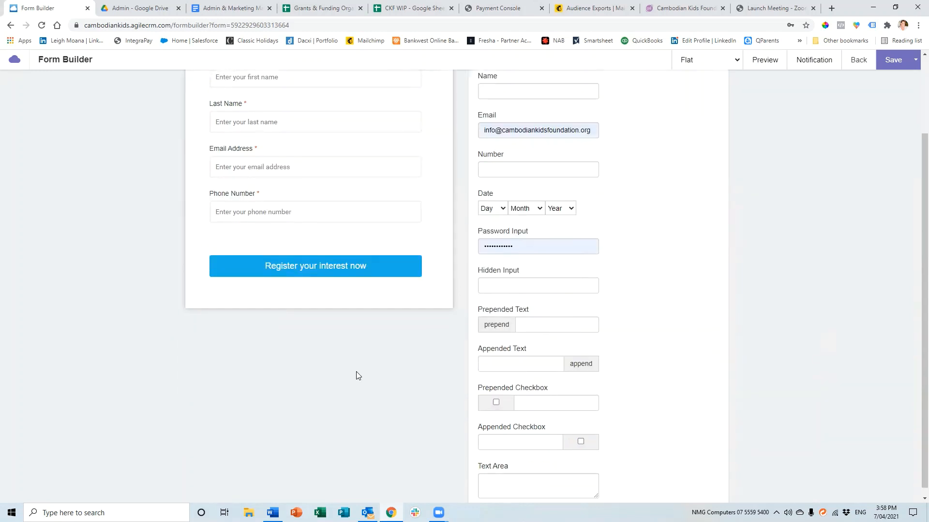
{"action": "scroll", "coordinate": [355, 377], "scroll_direction": "up", "scroll_amount": 2}
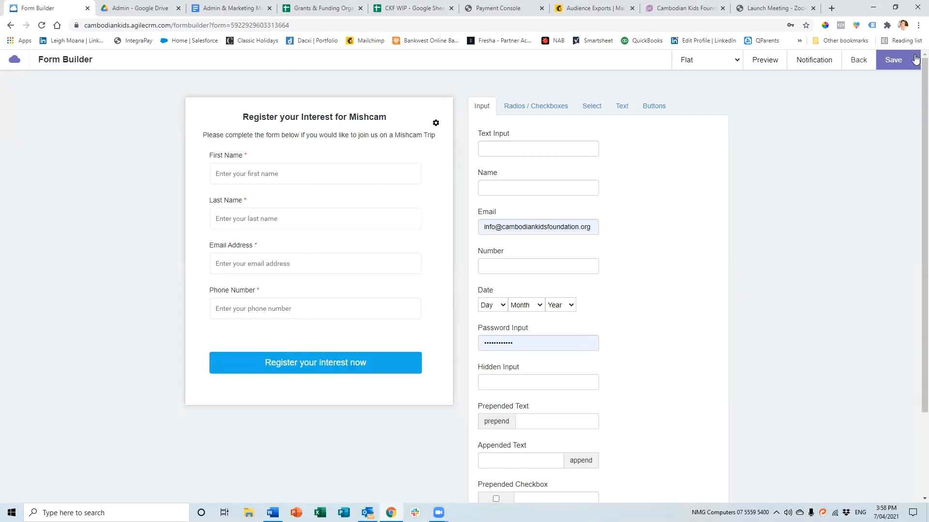
{"action": "left_click", "coordinate": [893, 60]}
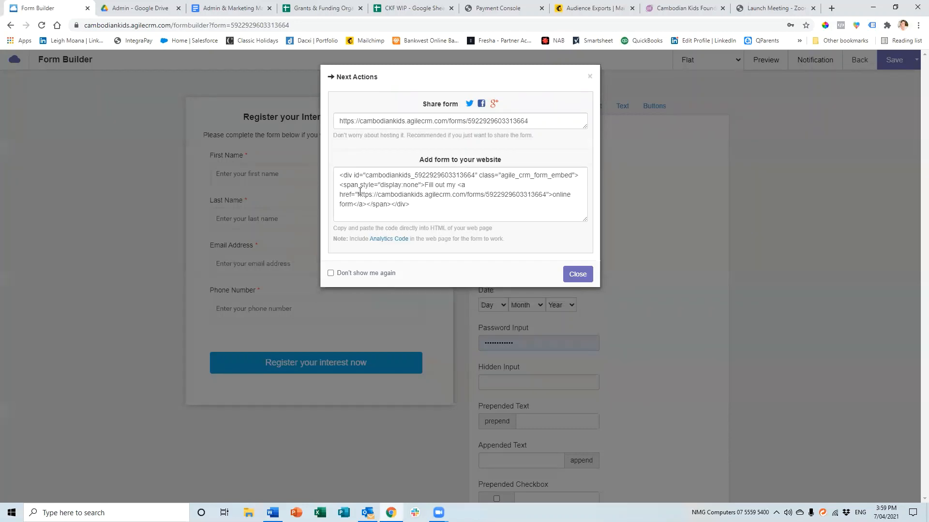
Examine the website embed code and the share link offered for the saved form, and close the Next Actions dialog
{"action": "left_click_drag", "start_coordinate": [343, 176], "coordinate": [425, 208]}
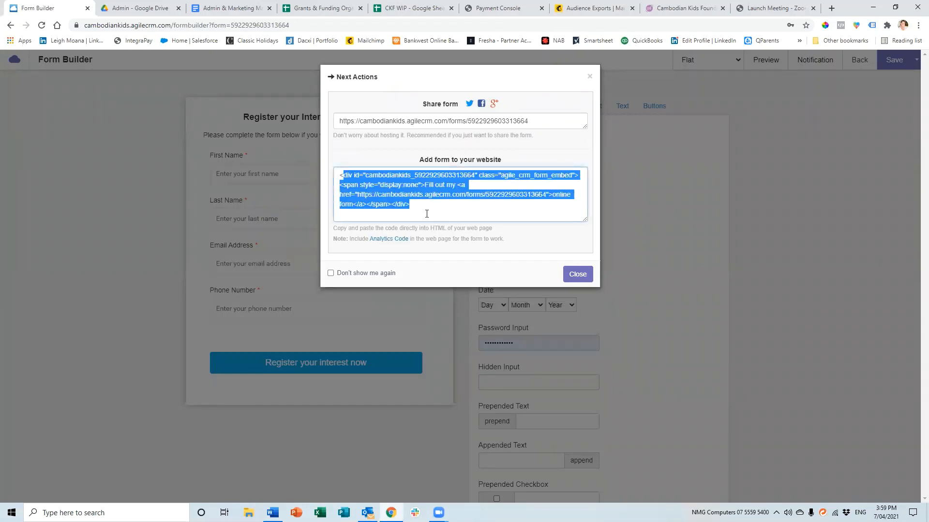
{"action": "left_click", "coordinate": [427, 214]}
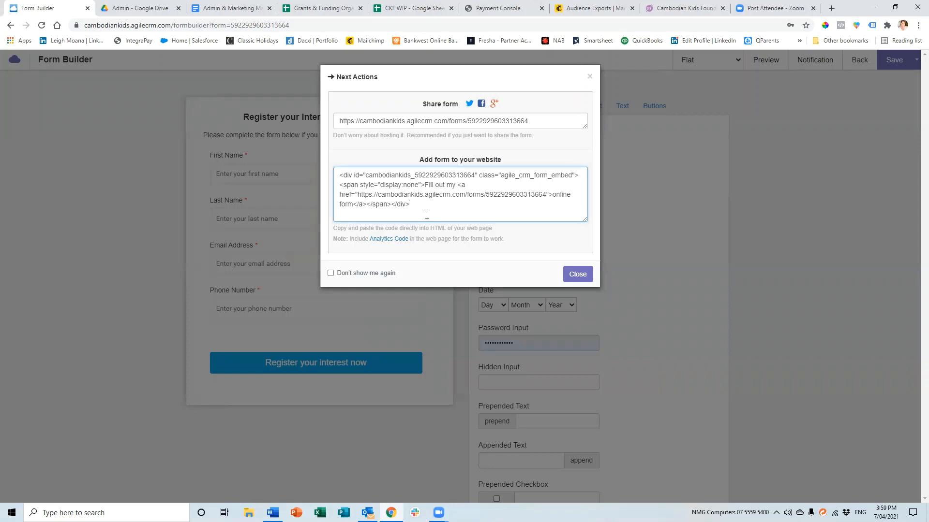
{"action": "left_click_drag", "start_coordinate": [428, 210], "coordinate": [339, 174]}
{"action": "left_click", "coordinate": [434, 204]}
{"action": "triple_click", "coordinate": [499, 122]}
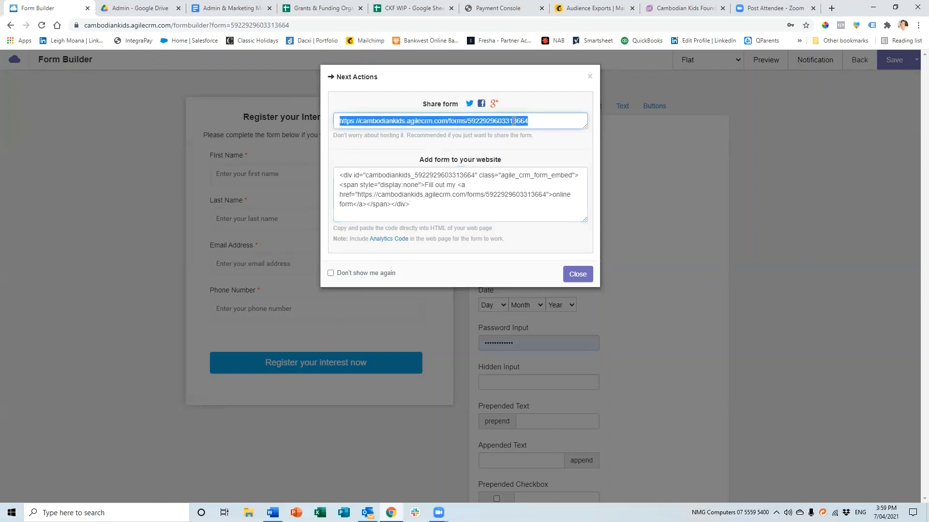
{"action": "left_click", "coordinate": [579, 281]}
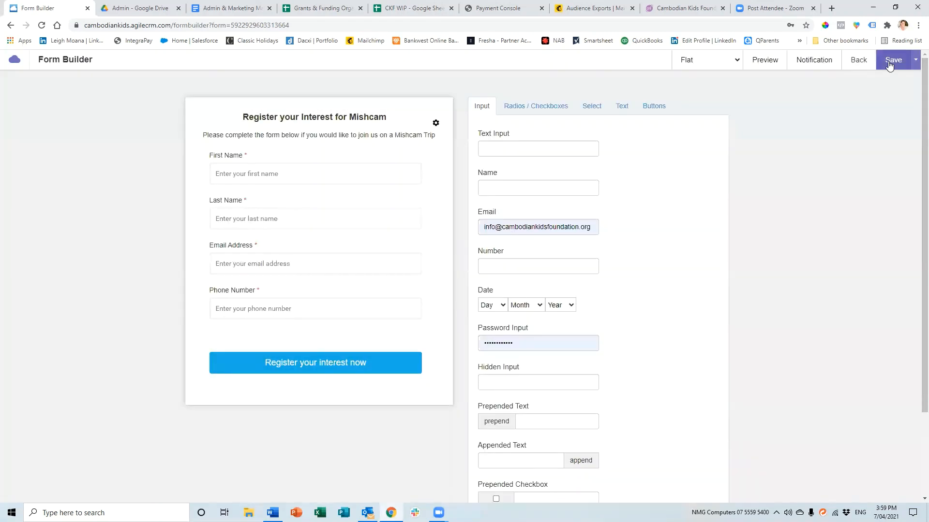
Save the form once more and dismiss the Next Actions dialog
{"action": "left_click", "coordinate": [889, 61]}
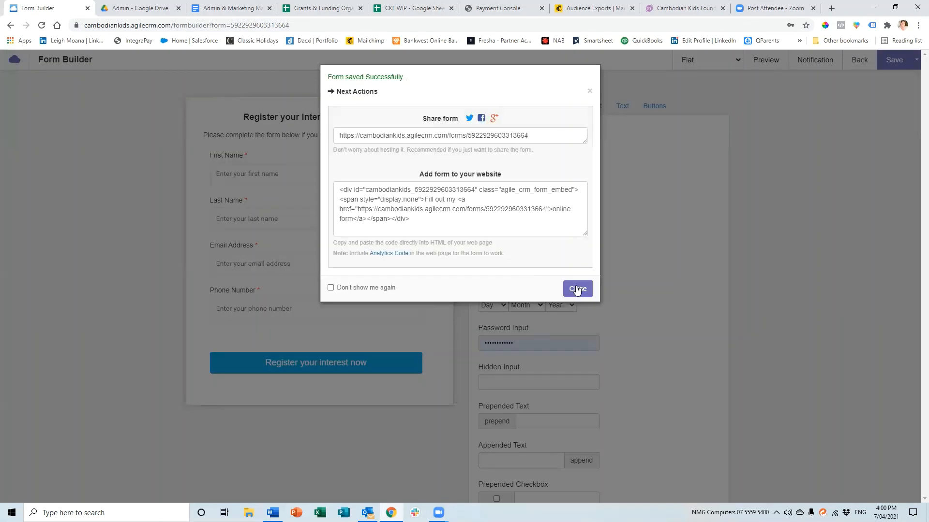
{"action": "left_click", "coordinate": [577, 289]}
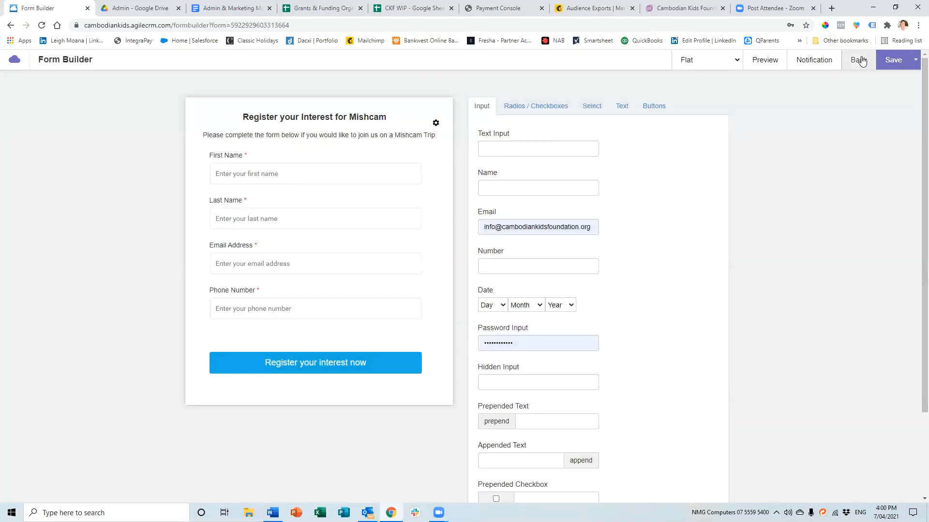
Return to the forms list, view the live Register your Interest for Mishcam form, and close its page
{"action": "left_click", "coordinate": [859, 60]}
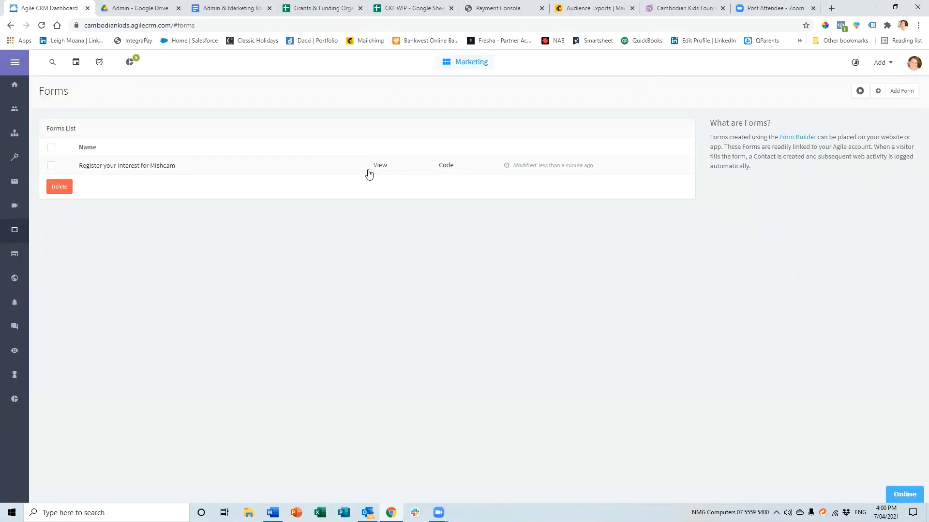
{"action": "left_click", "coordinate": [379, 169]}
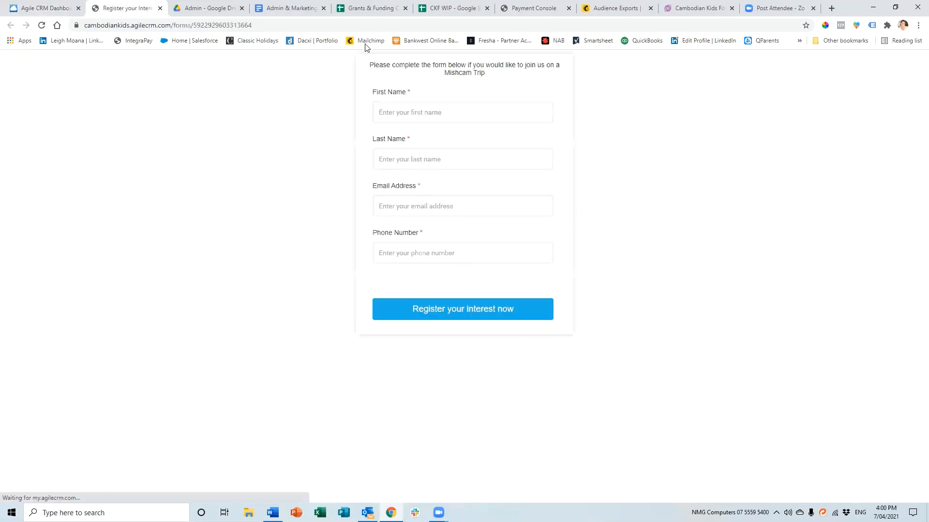
{"action": "left_click", "coordinate": [161, 8]}
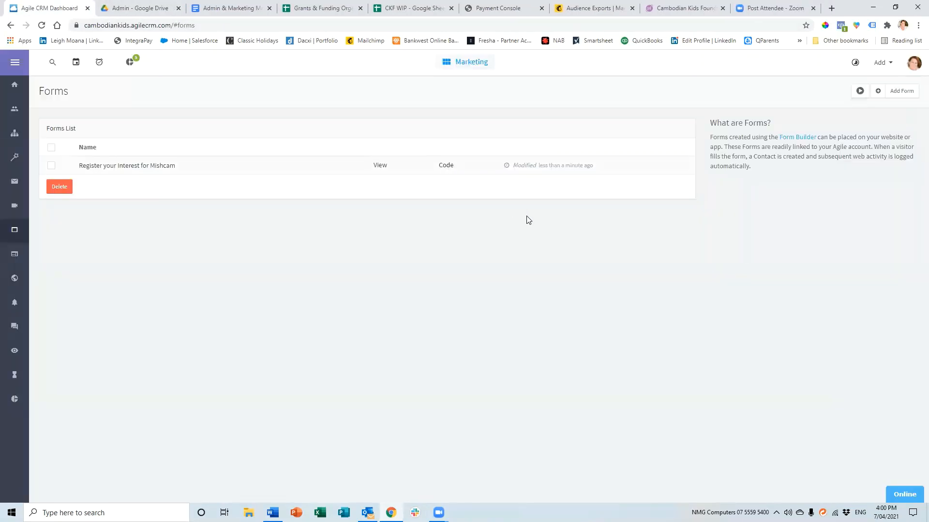
Examine the Mishcam form's embed code, iframe version, full source code and permanent link, and close the Code Manager
{"action": "left_click", "coordinate": [446, 165]}
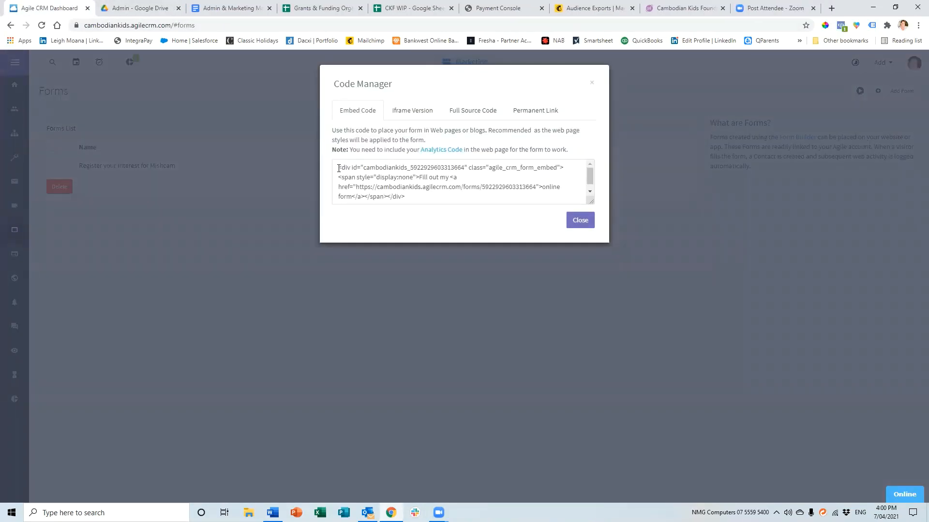
{"action": "left_click", "coordinate": [448, 193]}
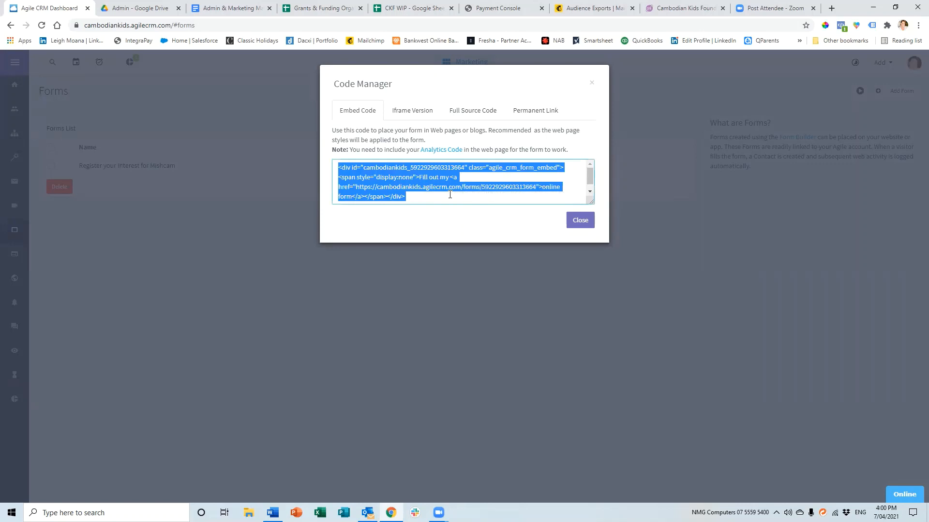
{"action": "left_click", "coordinate": [422, 113]}
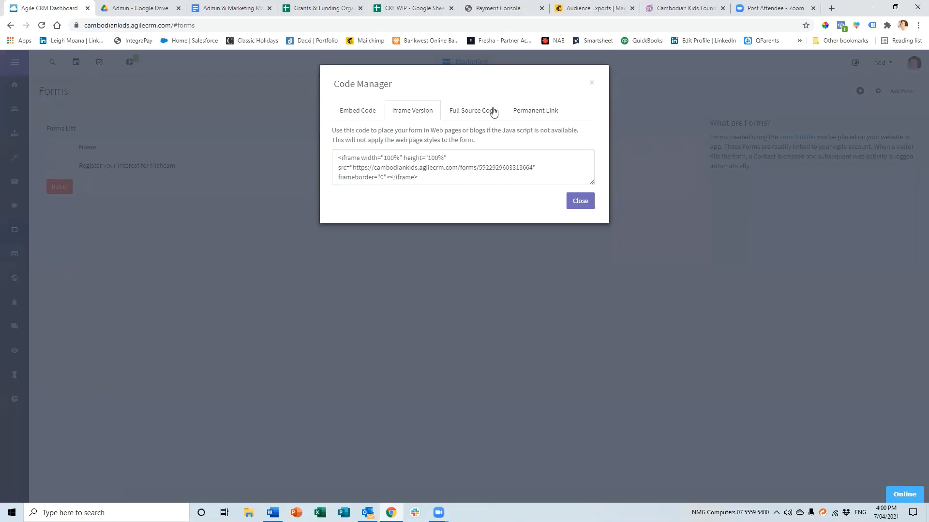
{"action": "left_click", "coordinate": [467, 112]}
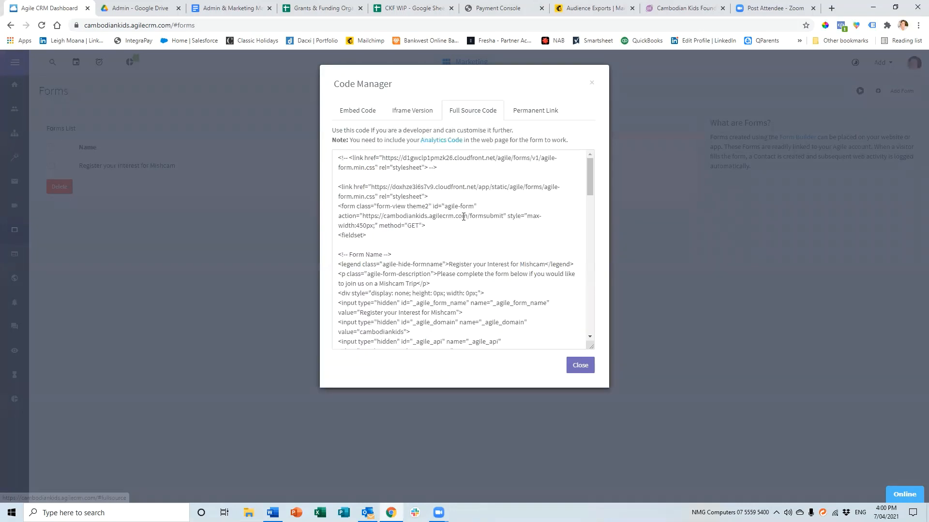
{"action": "left_click", "coordinate": [537, 110]}
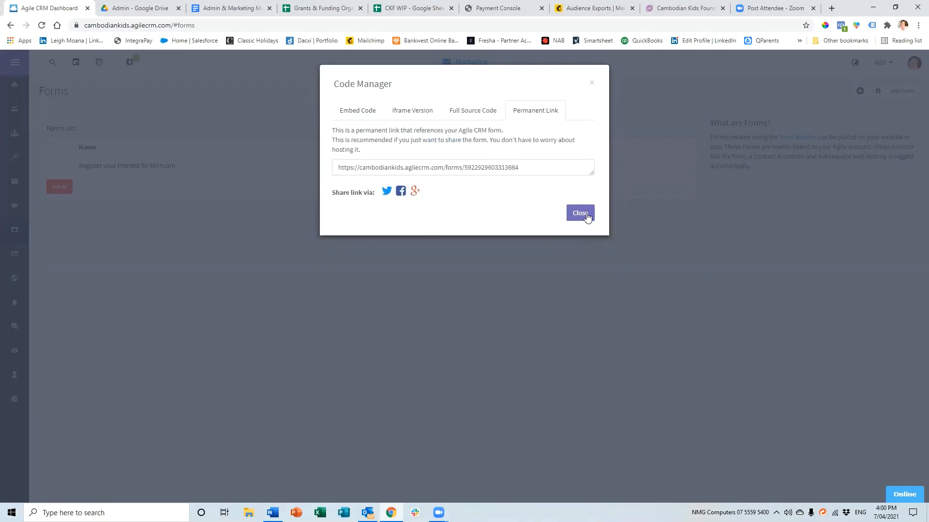
{"action": "left_click", "coordinate": [437, 283]}
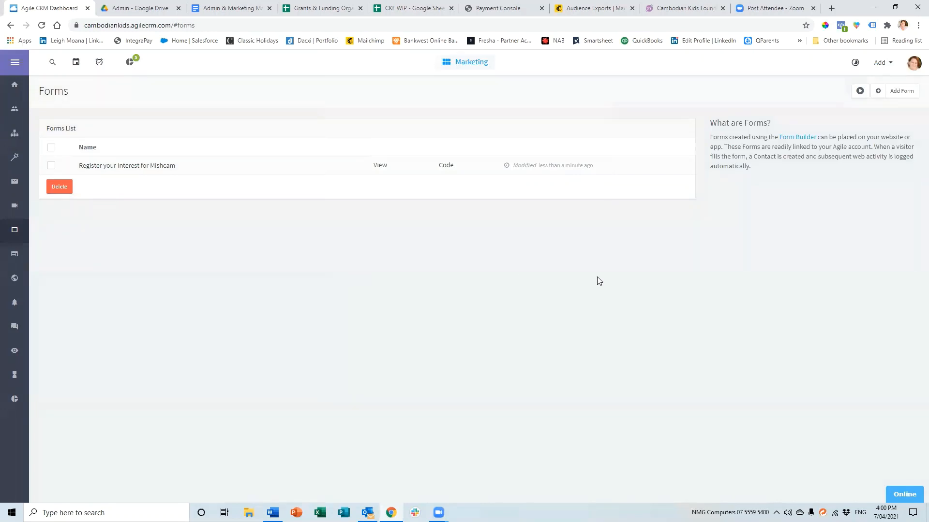